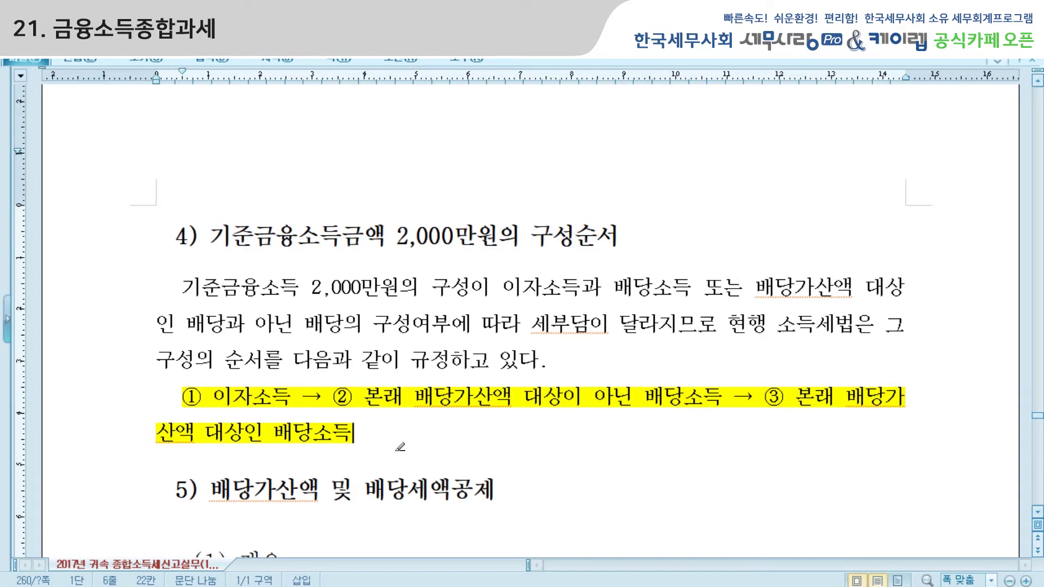
# - Highlight the three conditions ①, ② and ③ (up to "배당소득일 것") under "(2) 적용대상 배당소득" in yellow
pyautogui.scroll(-5, 400, 446)
pyautogui.scroll(-2, 398, 436)
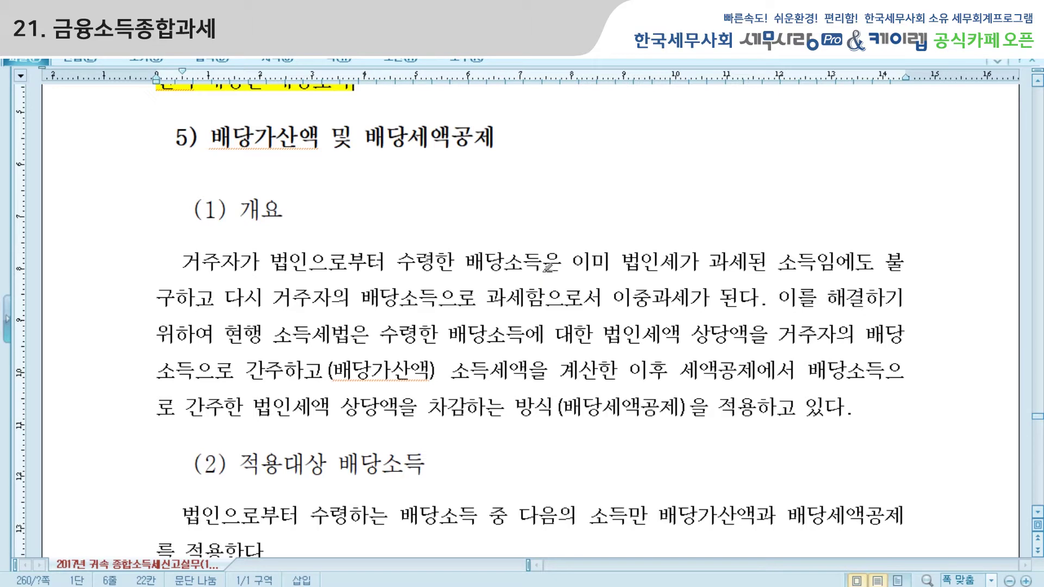
pyautogui.scroll(-5, 550, 267)
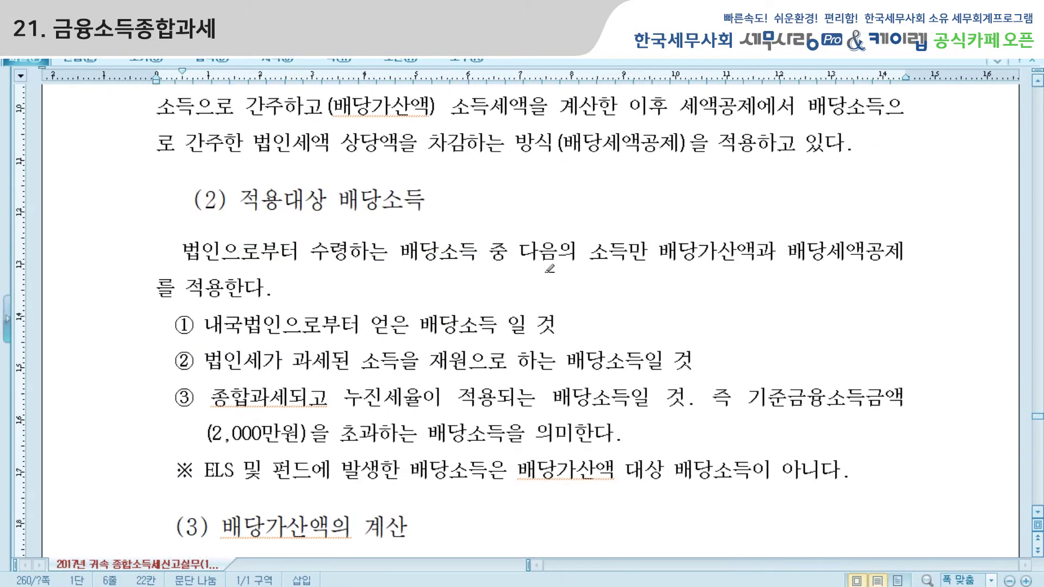
pyautogui.moveTo(204, 325); pyautogui.dragTo(558, 321)
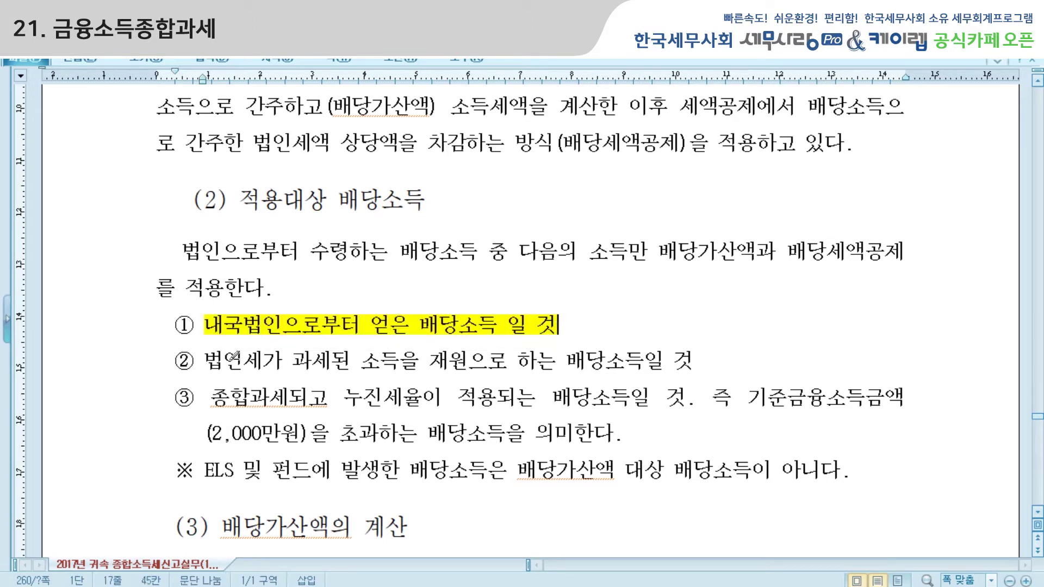
pyautogui.moveTo(204, 360); pyautogui.dragTo(695, 360)
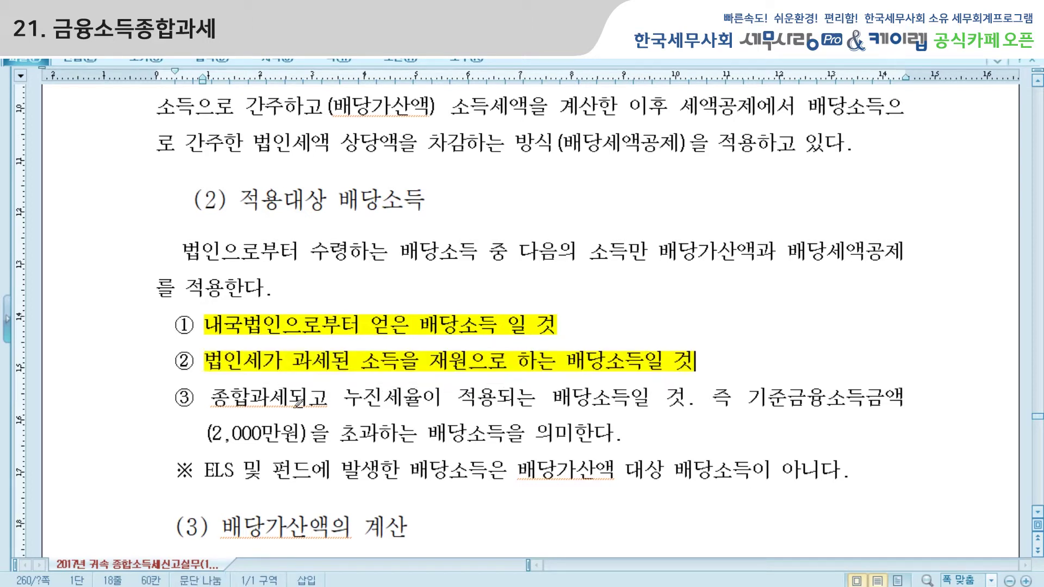
pyautogui.moveTo(212, 396); pyautogui.dragTo(687, 396)
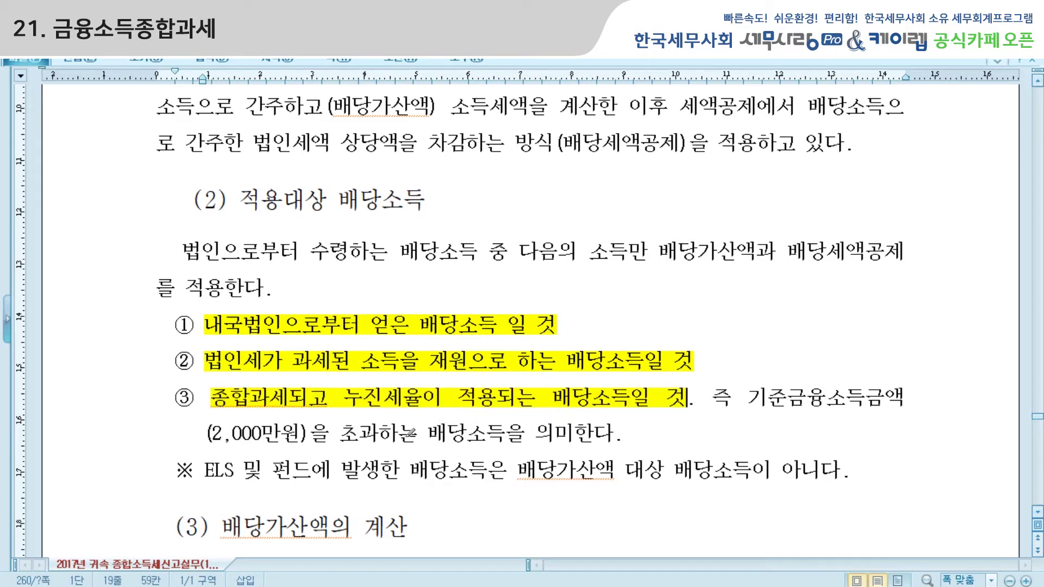
# - Highlight the phrase "배당소득의 11%에 상당하는" in the first sentence of "(3) 배당가산액의 계산"
pyautogui.scroll(-3, 412, 433)
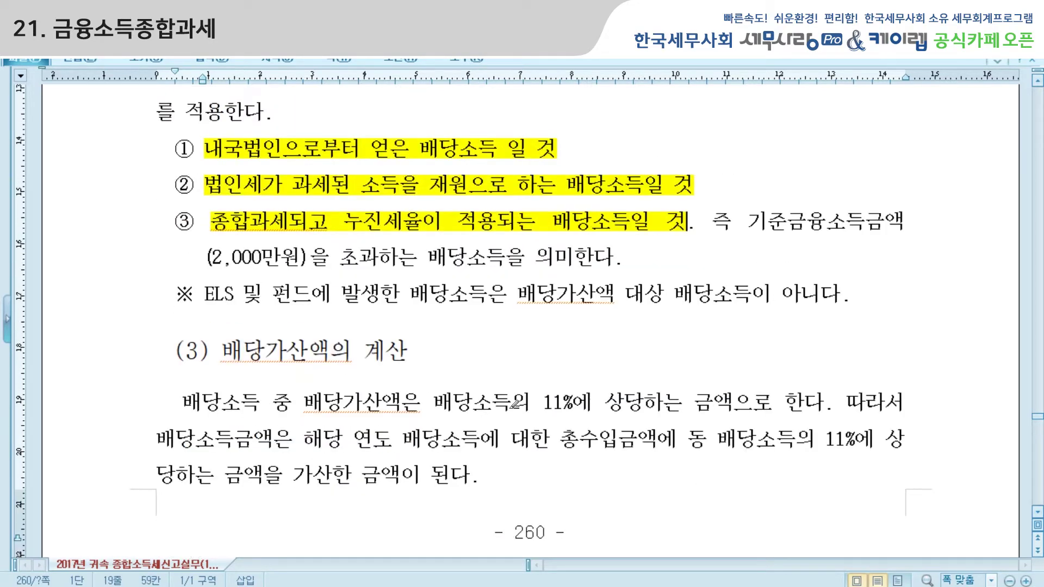
pyautogui.click(442, 400)
pyautogui.moveTo(441, 400); pyautogui.dragTo(714, 403)
# - Under "6) 금융거래 내역의 확인", highlight "홈택스에서 확인", "금융소득자 본인의 공인인증서" and "금융기관을 통해 확인하는"
pyautogui.scroll(-3, 621, 429)
pyautogui.scroll(-6, 621, 428)
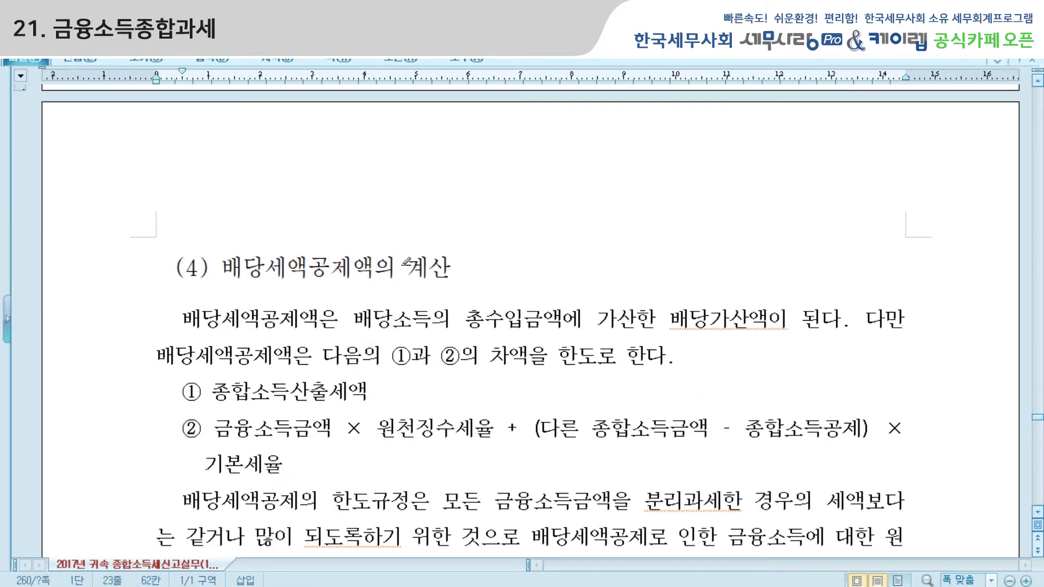
pyautogui.scroll(-3, 394, 259)
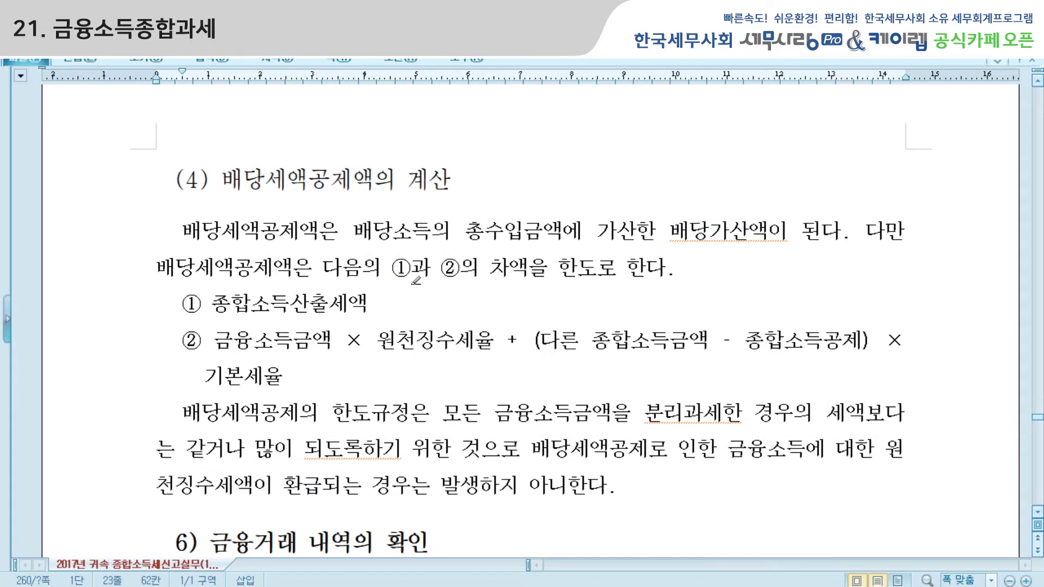
pyautogui.scroll(-2, 427, 329)
pyautogui.scroll(-2, 426, 329)
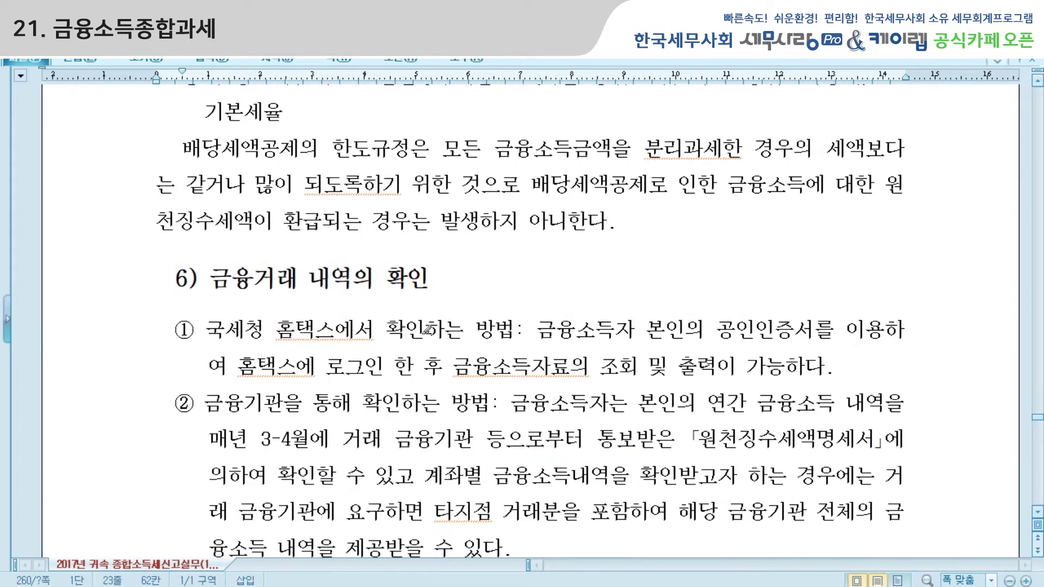
pyautogui.scroll(-2, 428, 329)
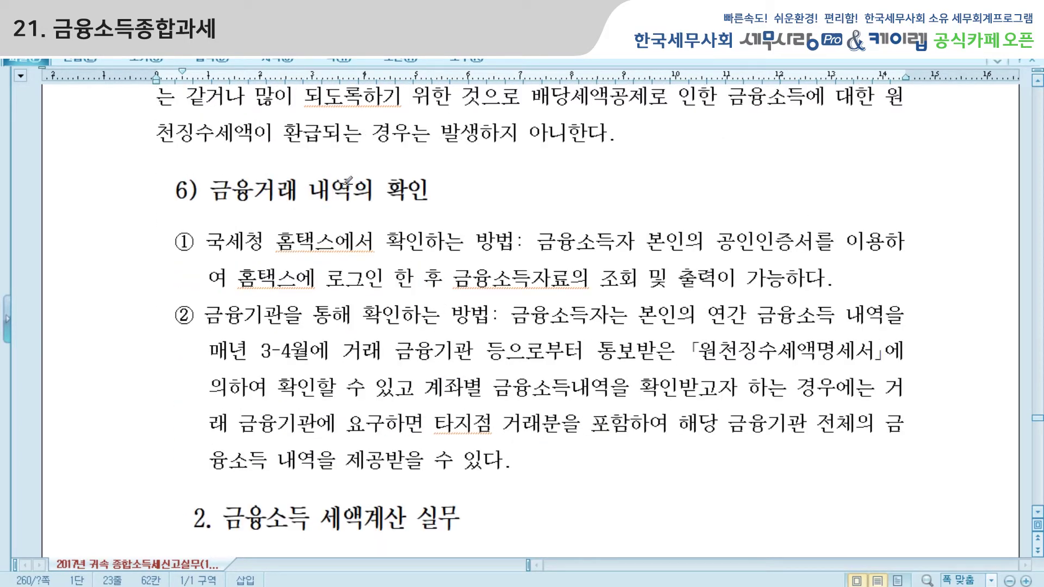
pyautogui.moveTo(275, 239); pyautogui.dragTo(428, 238)
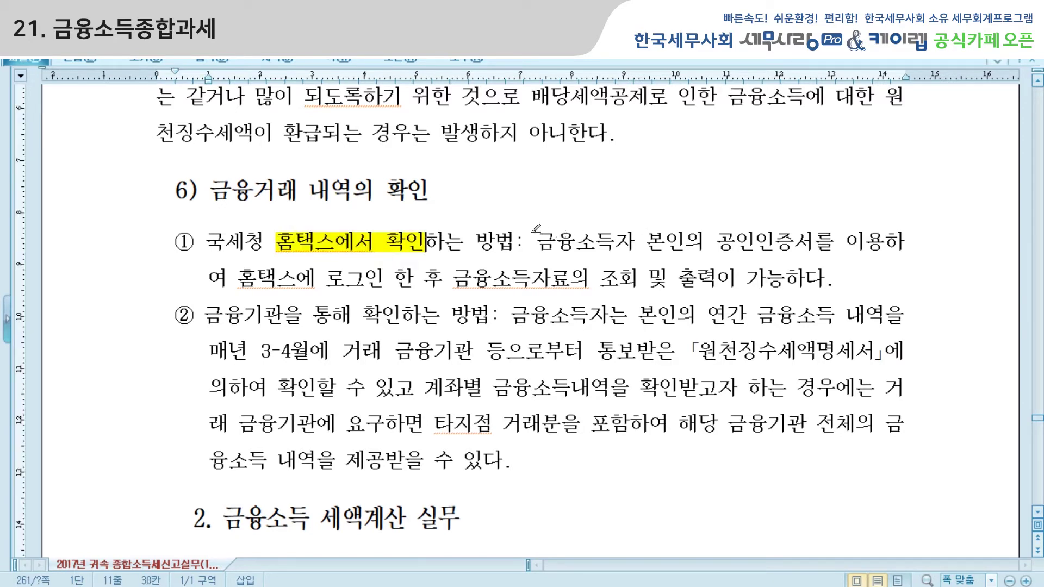
pyautogui.moveTo(538, 239); pyautogui.dragTo(816, 239)
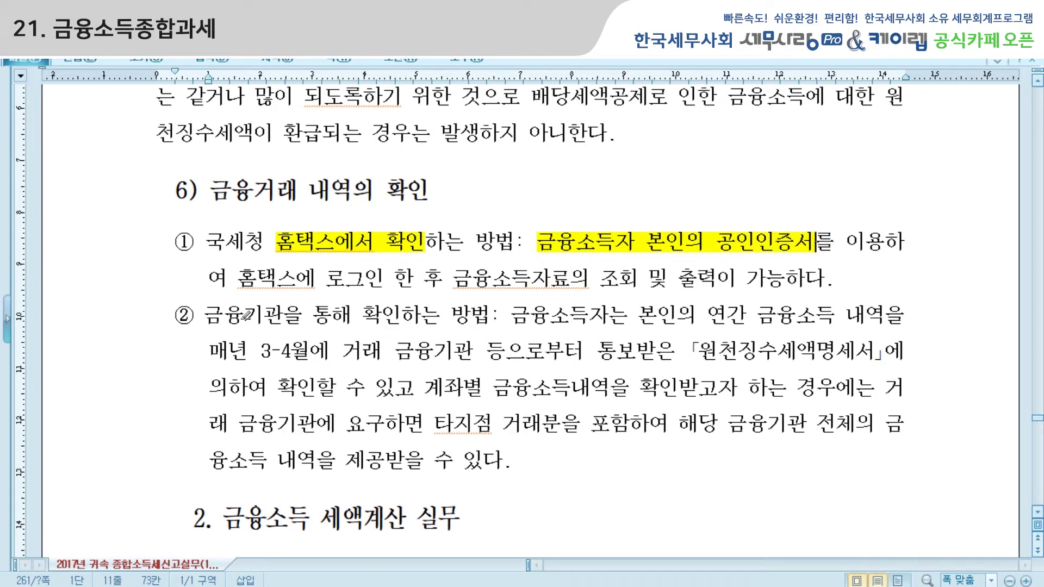
pyautogui.moveTo(205, 315); pyautogui.dragTo(452, 315)
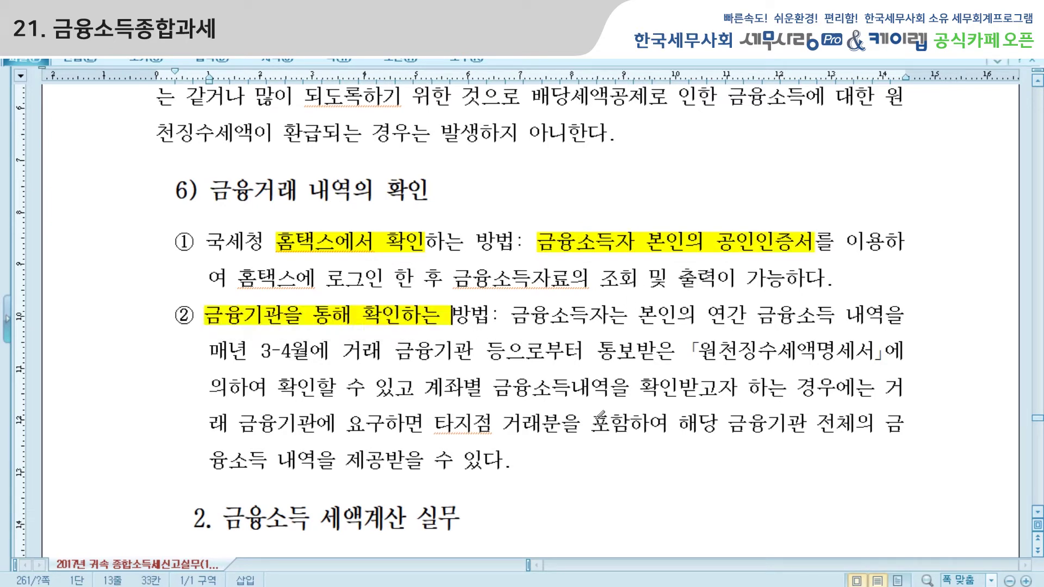
# - Under "2) 신고서 서식 작성시 유의사항", highlight "금융소득의 구분코드" and the line with interest codes 11 and 13
pyautogui.scroll(-5, 600, 416)
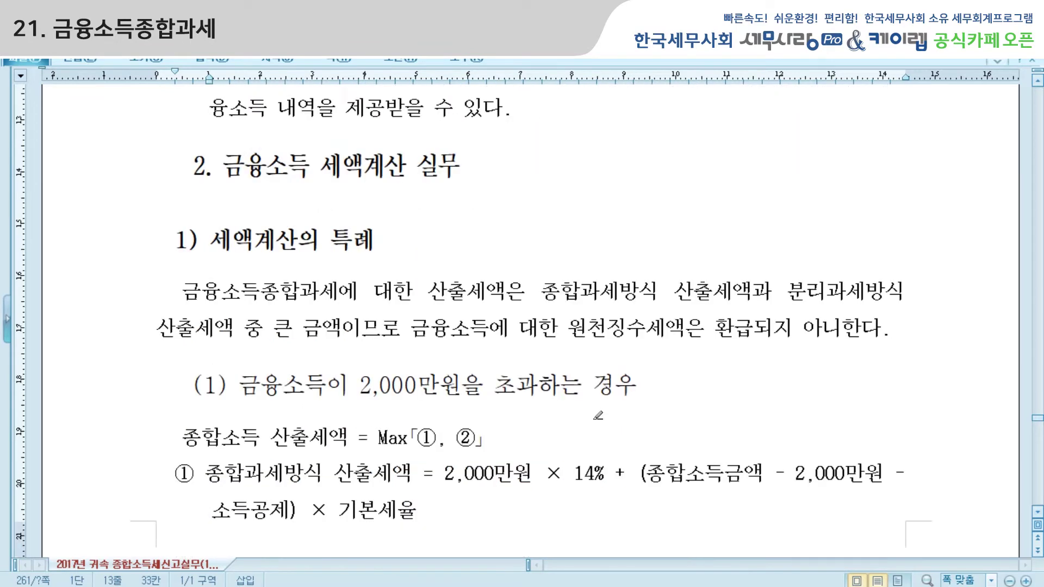
pyautogui.scroll(-1, 397, 360)
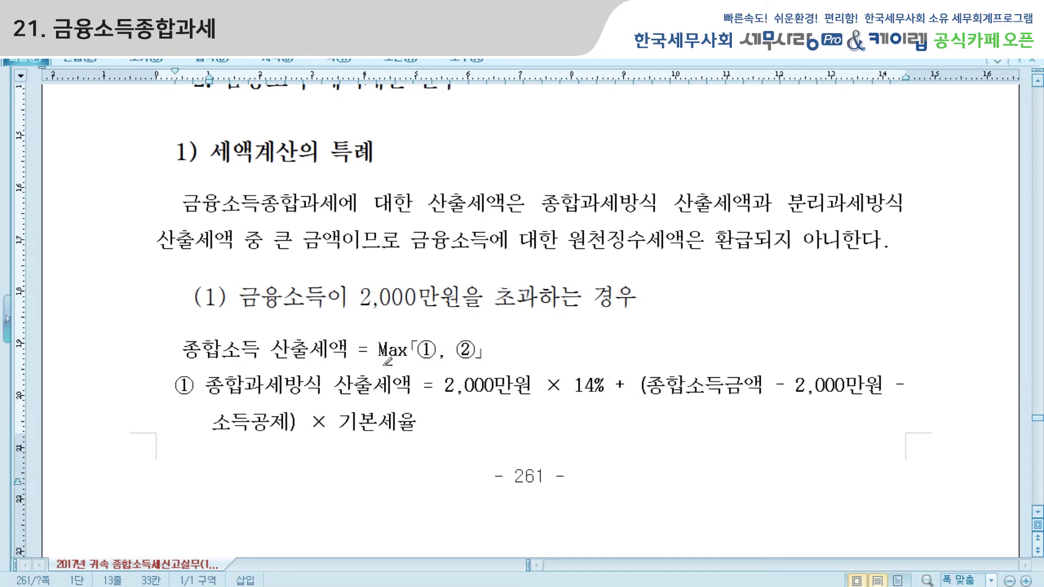
pyautogui.scroll(-5, 398, 353)
pyautogui.scroll(-7, 398, 352)
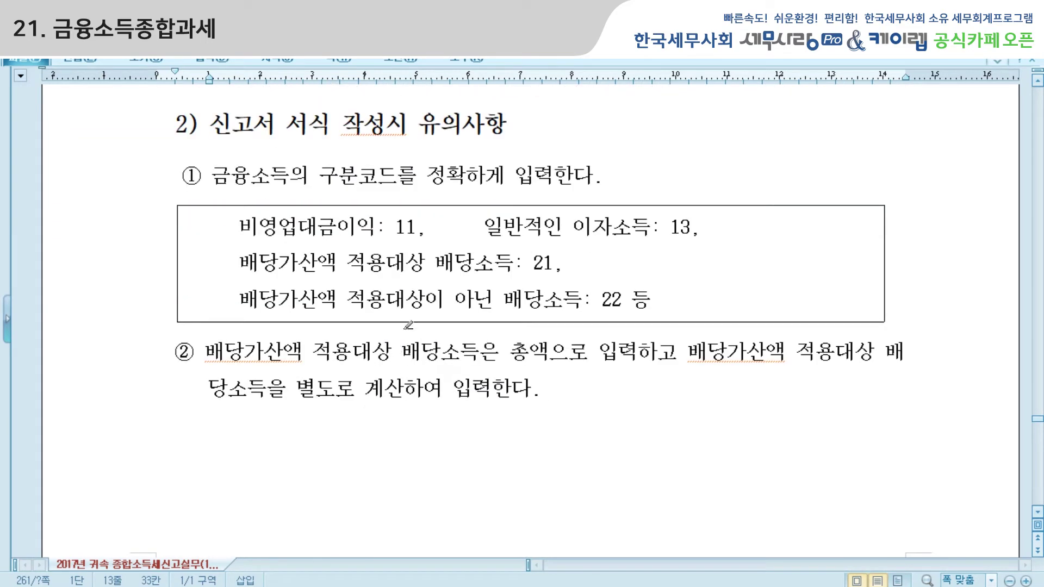
pyautogui.moveTo(213, 175); pyautogui.dragTo(396, 175)
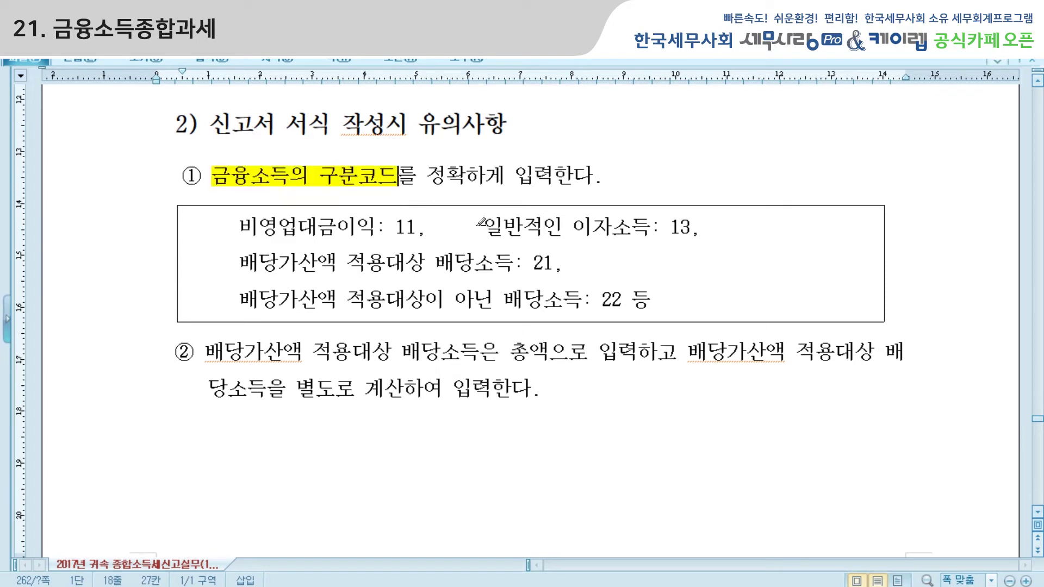
pyautogui.click(245, 223)
pyautogui.moveTo(246, 223); pyautogui.dragTo(703, 223)
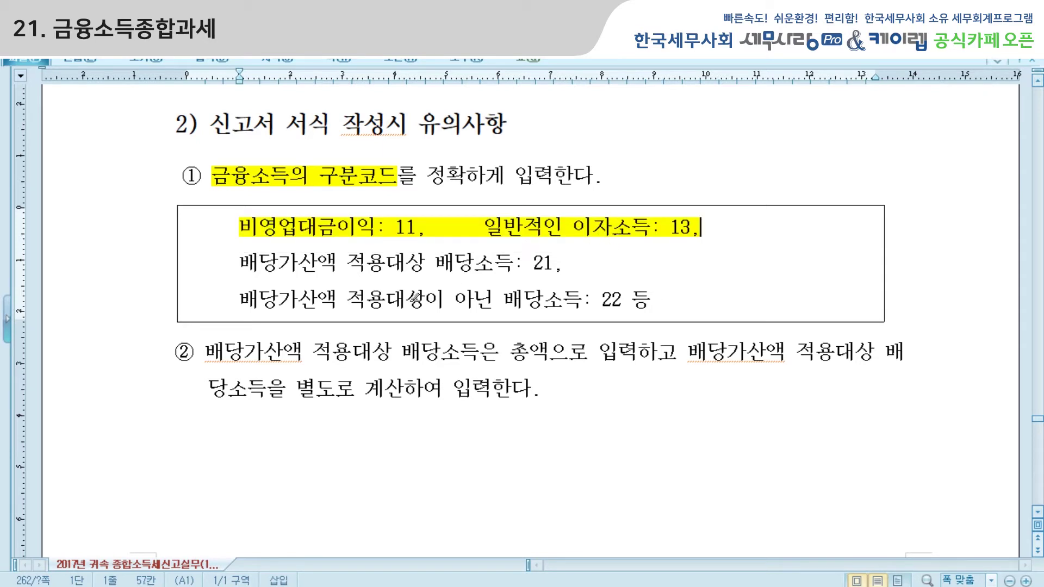
# - Highlight the lines with dividend codes 21 and 22 and the whole of note ② on entering dividend income
pyautogui.moveTo(240, 261); pyautogui.dragTo(559, 264)
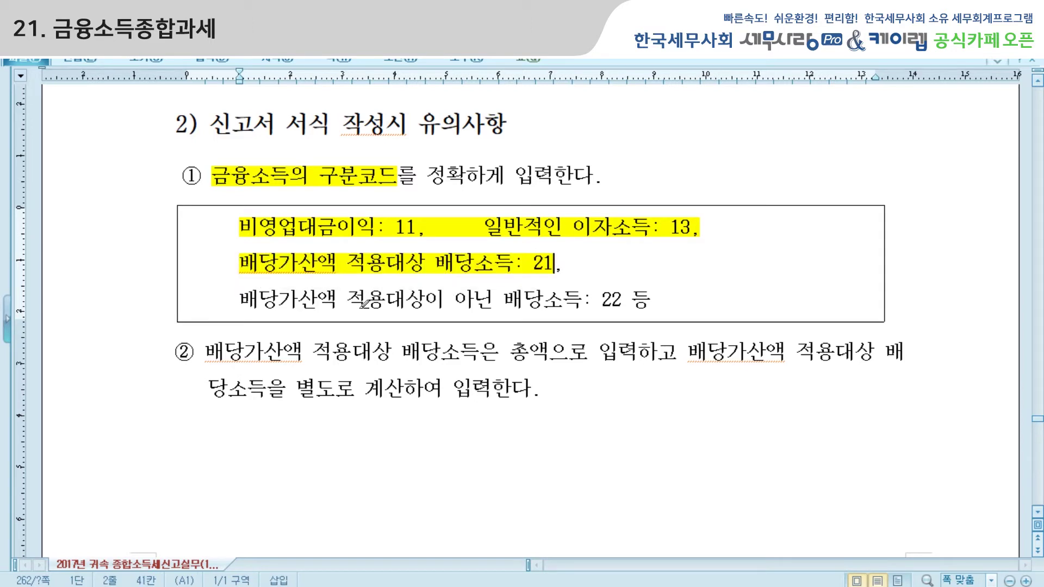
pyautogui.moveTo(240, 298); pyautogui.dragTo(624, 299)
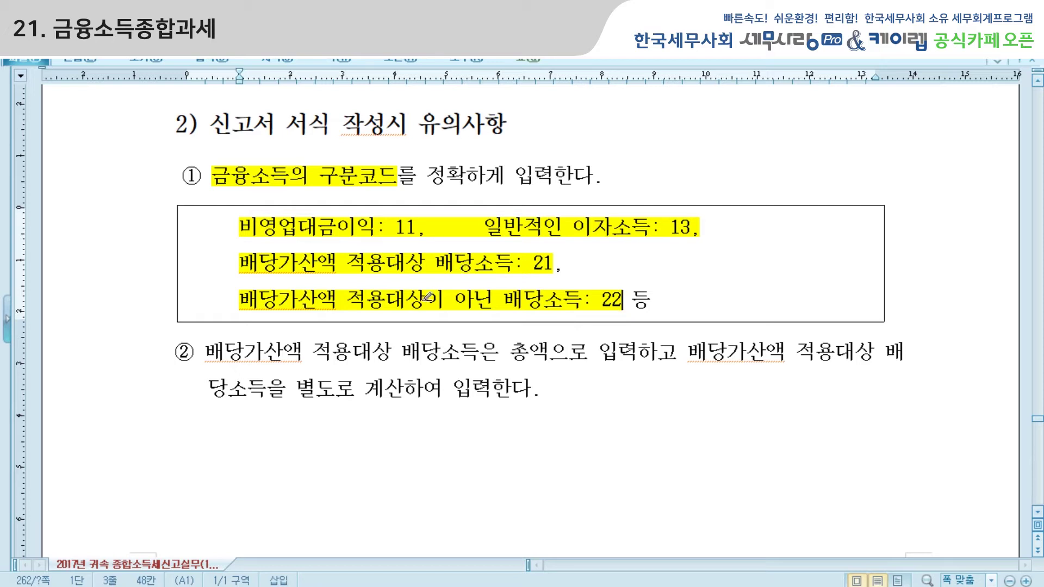
pyautogui.moveTo(209, 349); pyautogui.dragTo(911, 387)
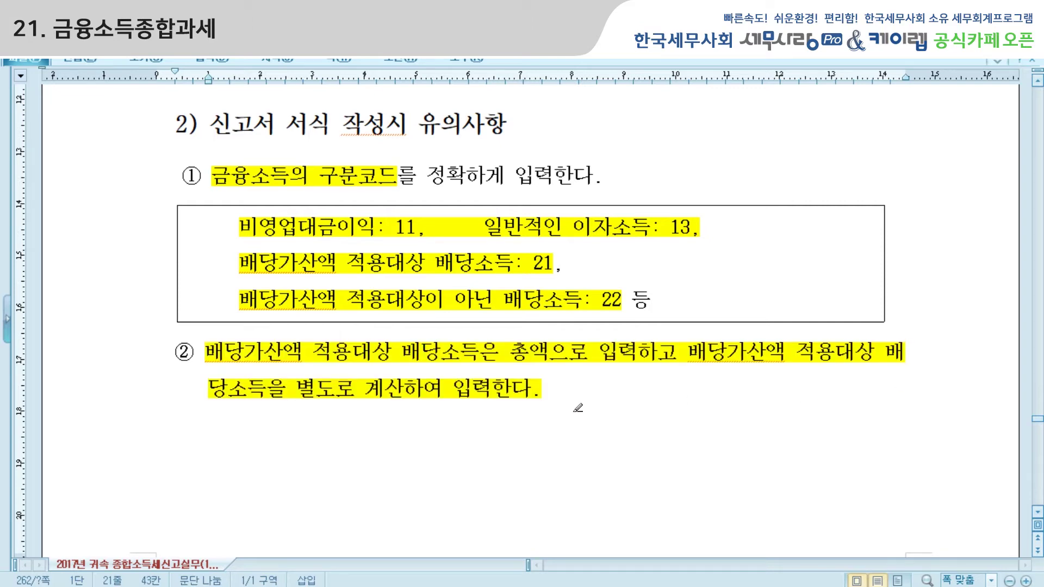
# - Go to the exercise "3)「세무사랑Pro」운영방법", switch to 세무사랑 Pro and open the 종합소득세신고서 form
pyautogui.scroll(-15, 577, 409)
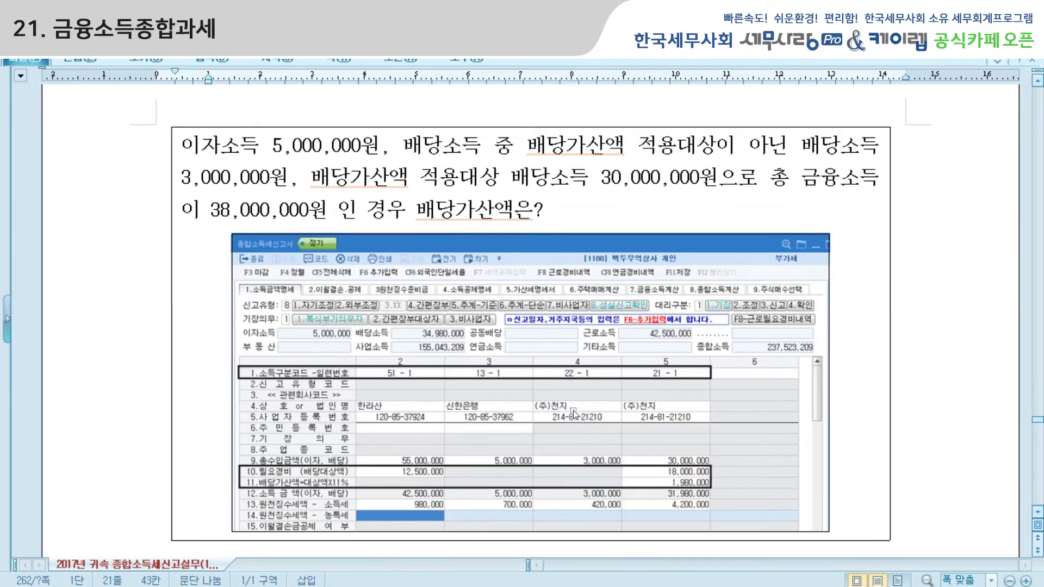
pyautogui.scroll(-10, 573, 414)
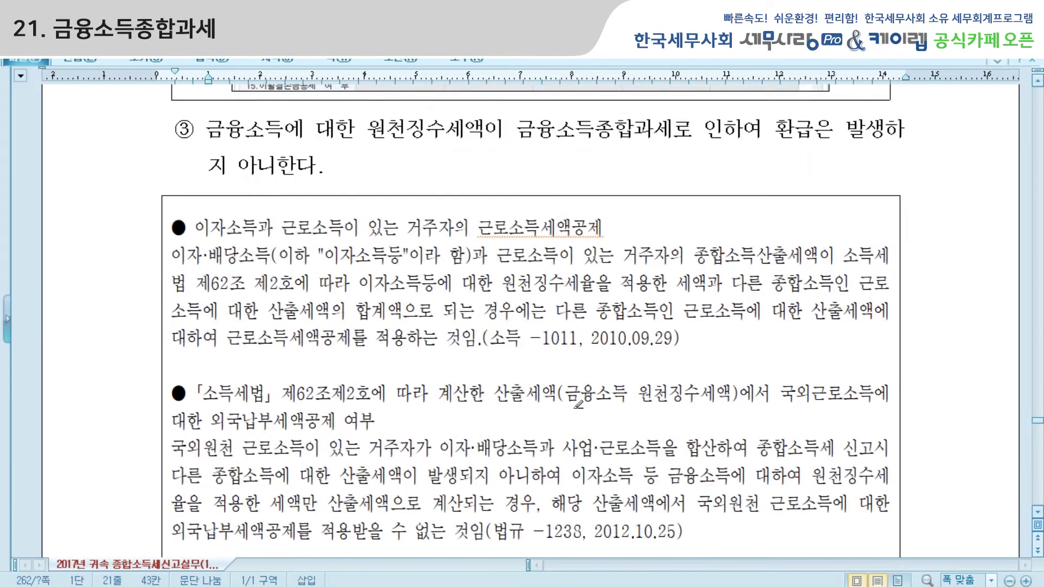
pyautogui.scroll(-12, 577, 400)
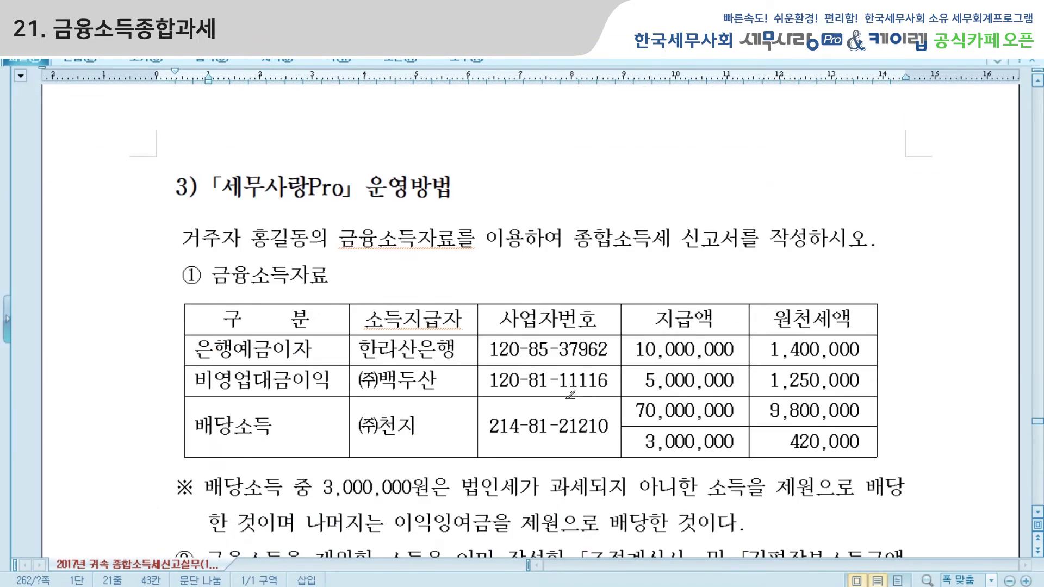
pyautogui.hotkey('alt', 'Tab')
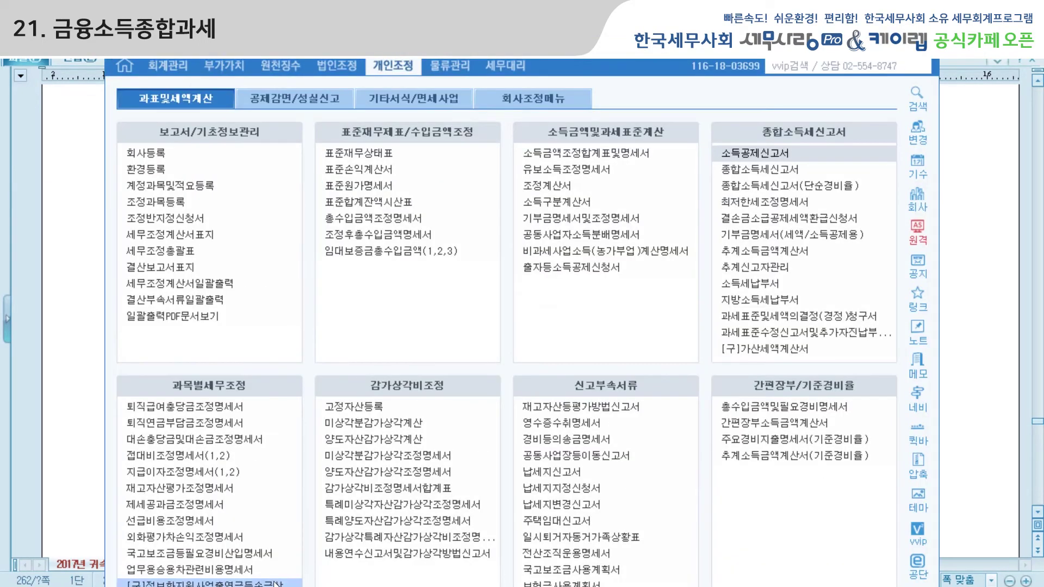
pyautogui.click(752, 171)
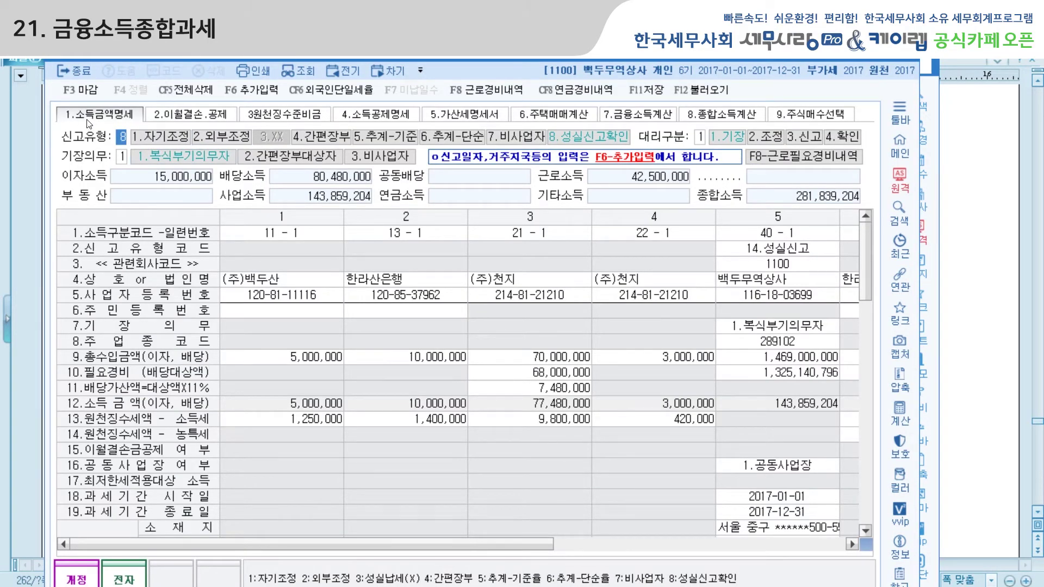
# - Review the income code, total receipts and withheld income tax entries for the (주)백두산 and 한라산은행 interest columns
pyautogui.click(313, 281)
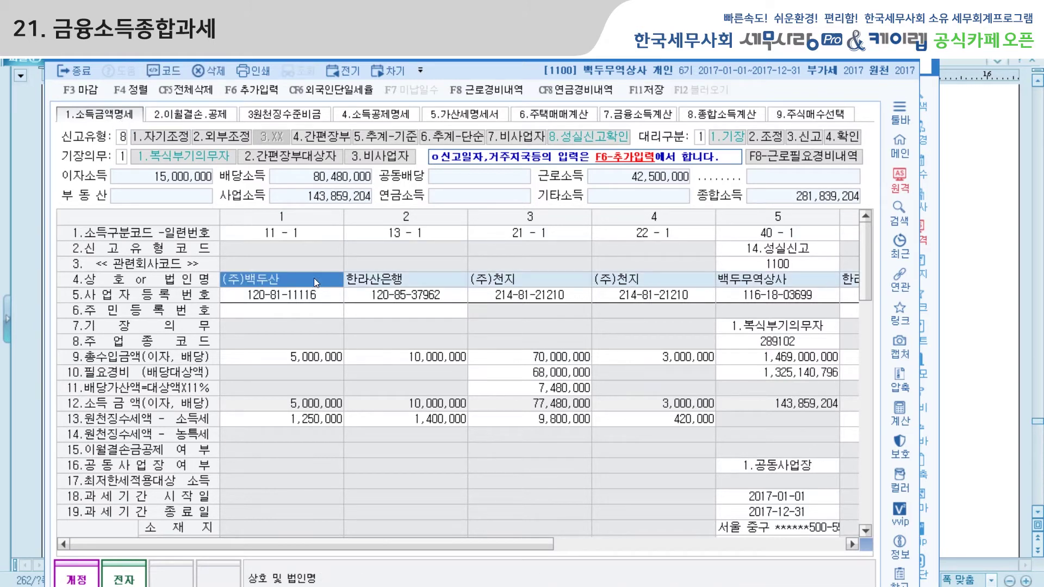
pyautogui.click(297, 234)
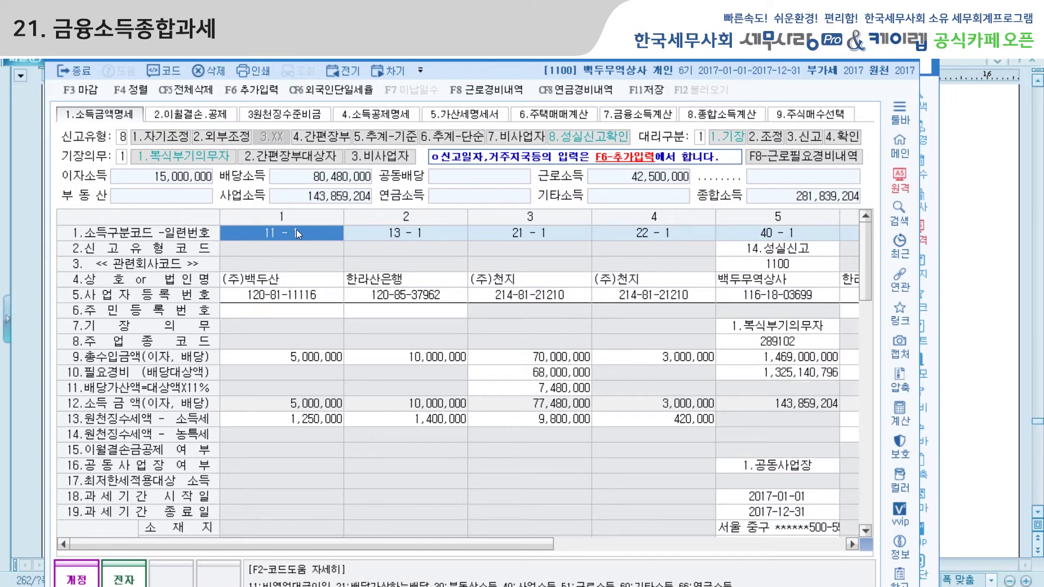
pyautogui.click(313, 360)
pyautogui.click(310, 420)
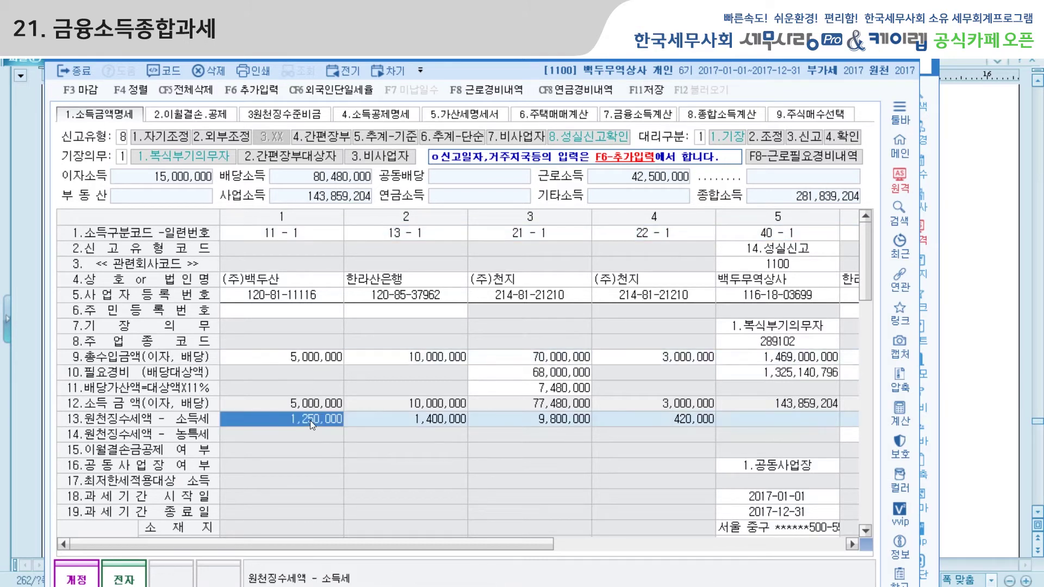
pyautogui.click(414, 239)
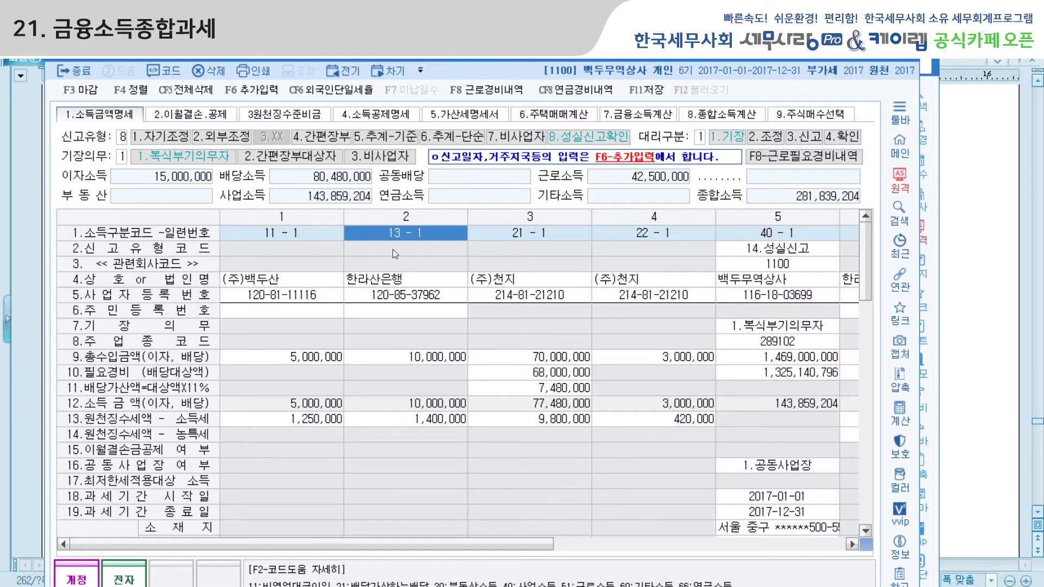
pyautogui.click(419, 361)
pyautogui.click(419, 419)
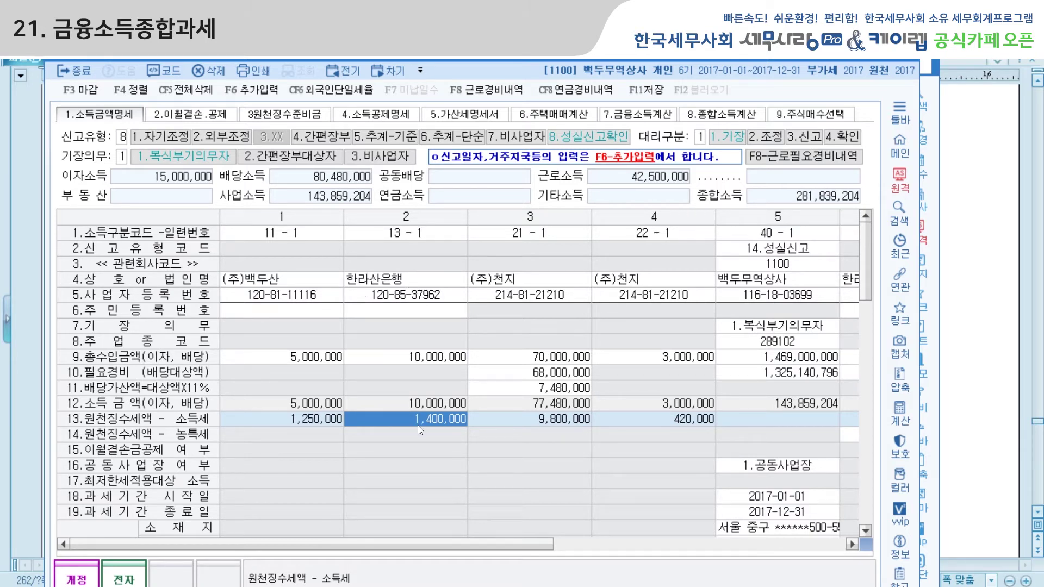
# - Review the two (주)천지 dividend columns: company name, income codes 21 and 22, total receipts, 배당대상액 and the 11% 배당가산액
pyautogui.click(545, 285)
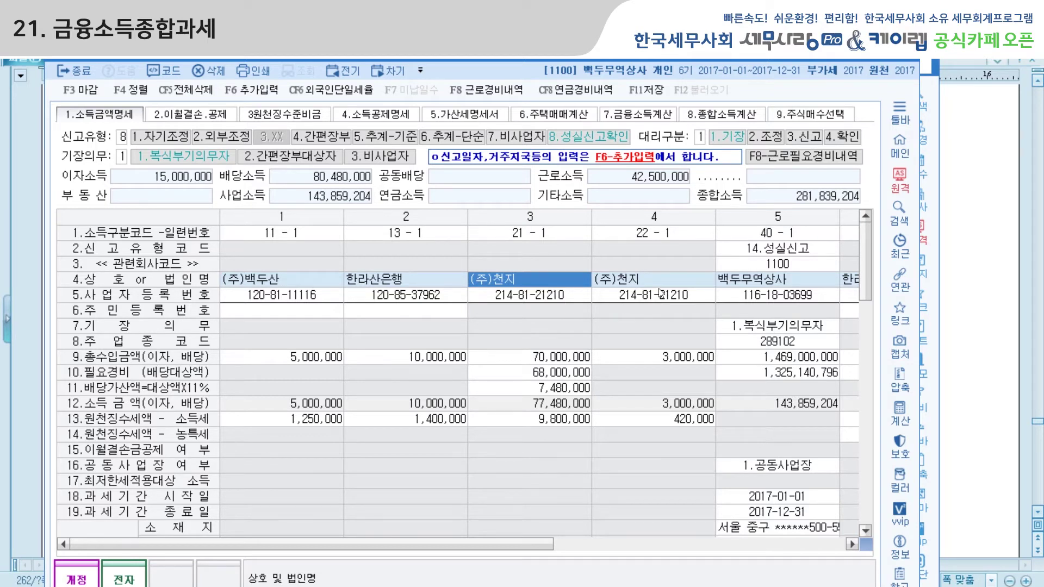
pyautogui.click(678, 357)
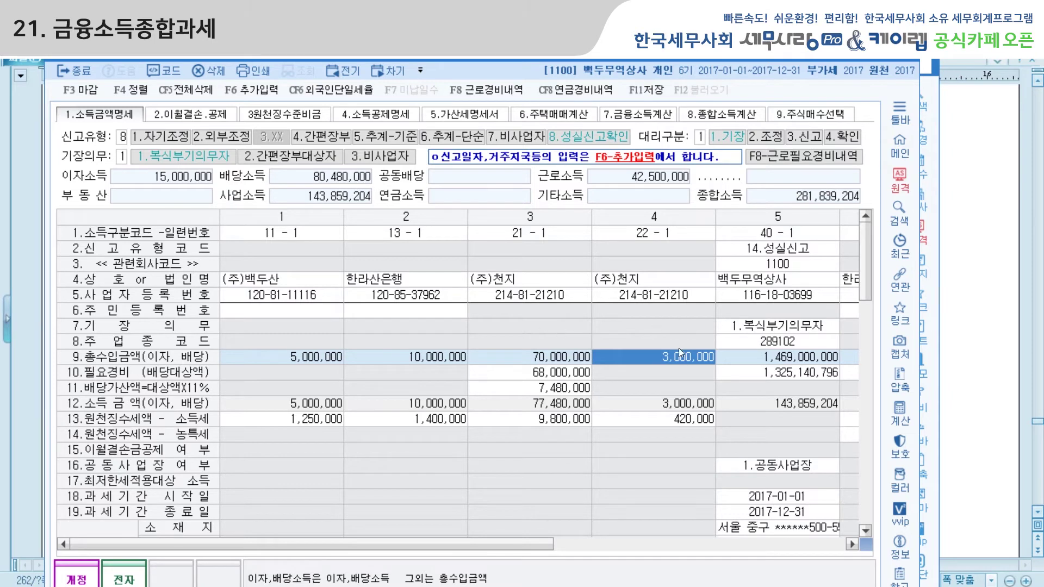
pyautogui.click(643, 233)
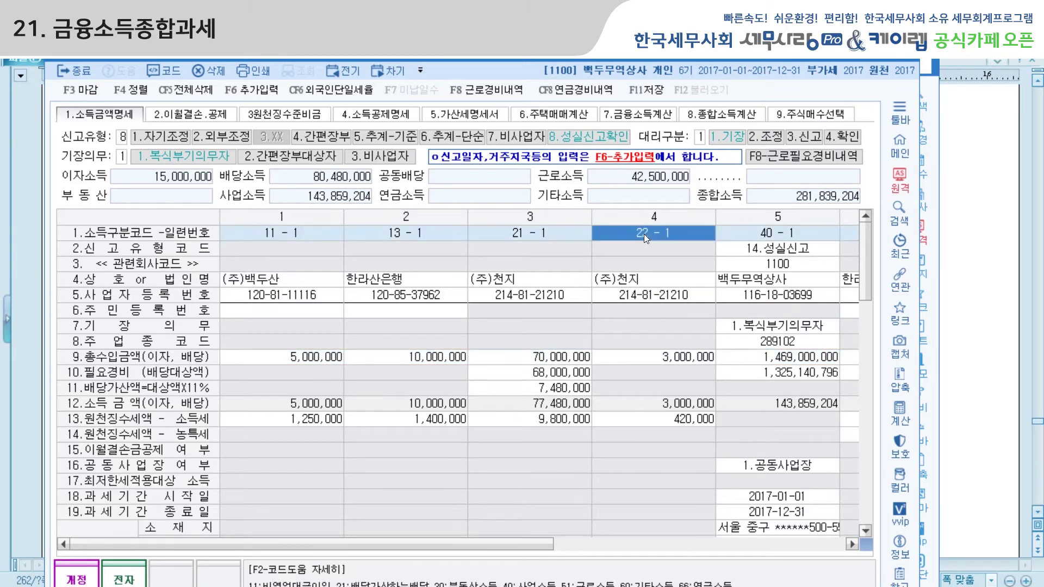
pyautogui.click(524, 232)
pyautogui.click(565, 357)
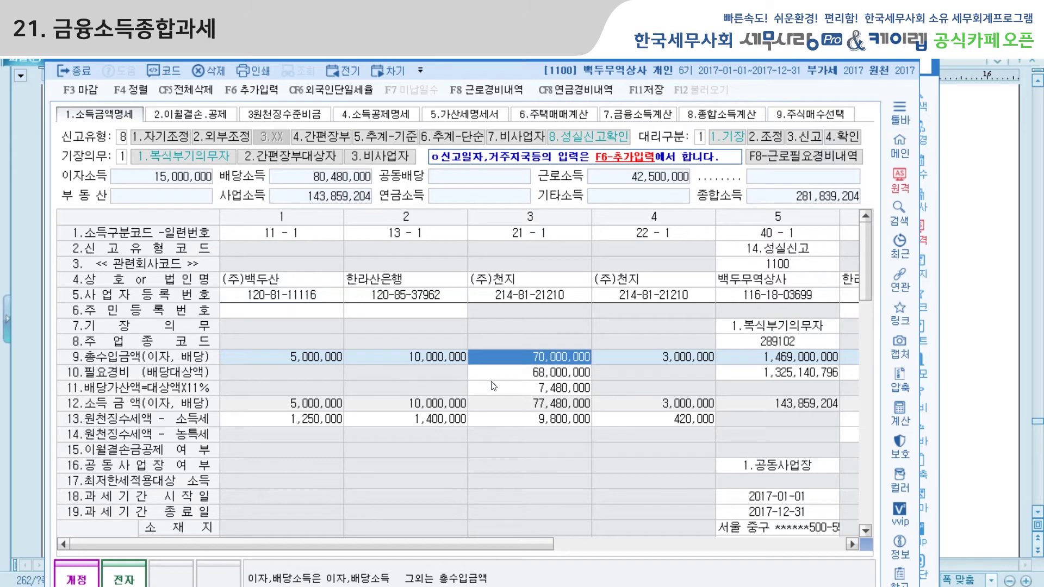
pyautogui.click(558, 373)
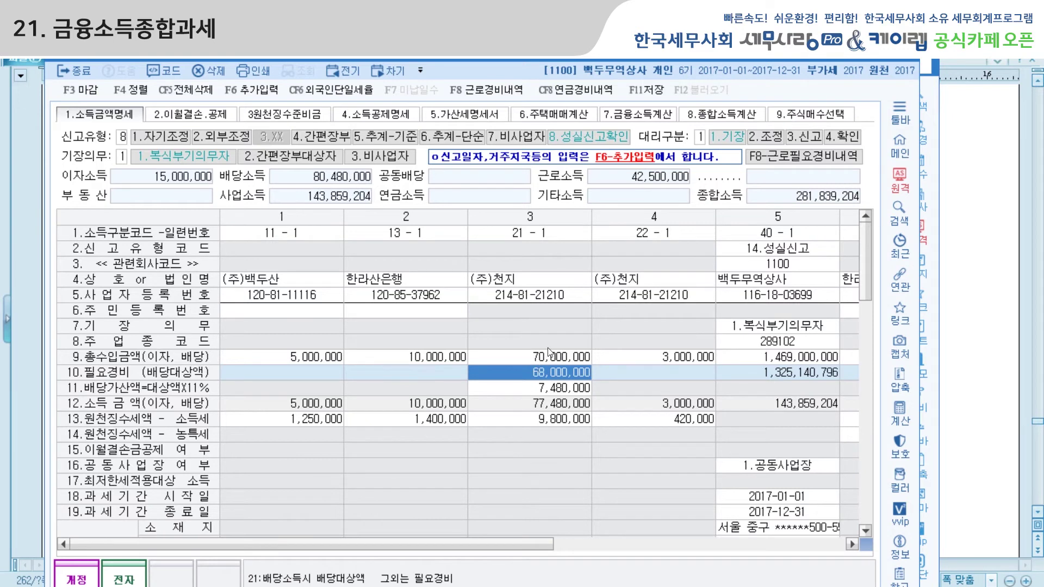
pyautogui.click(533, 390)
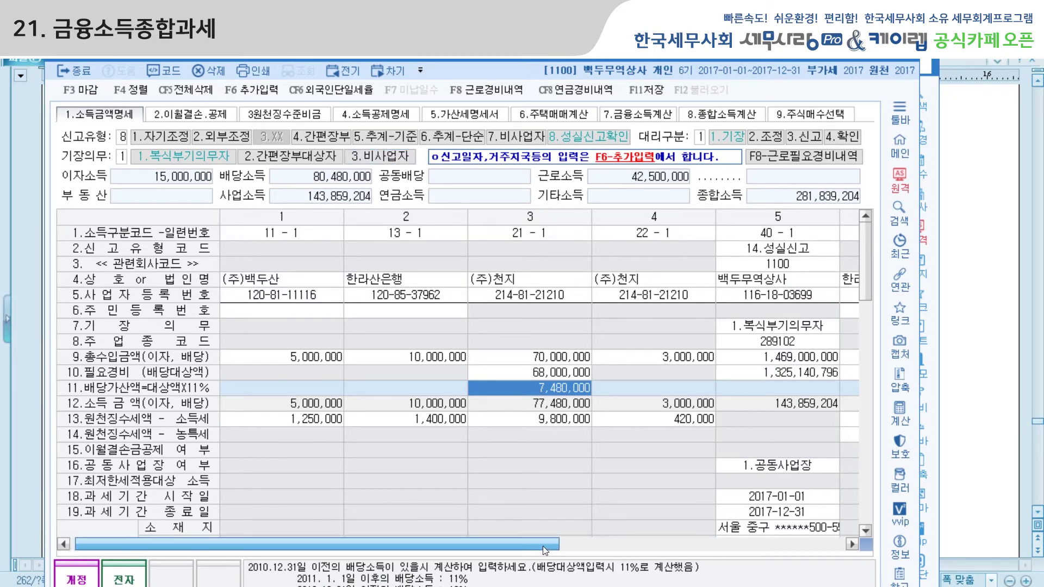
# - Check the remaining income columns and go through the form's following sheets up to 7.금융소득계산 to examine the financial income calculation
pyautogui.click(851, 542)
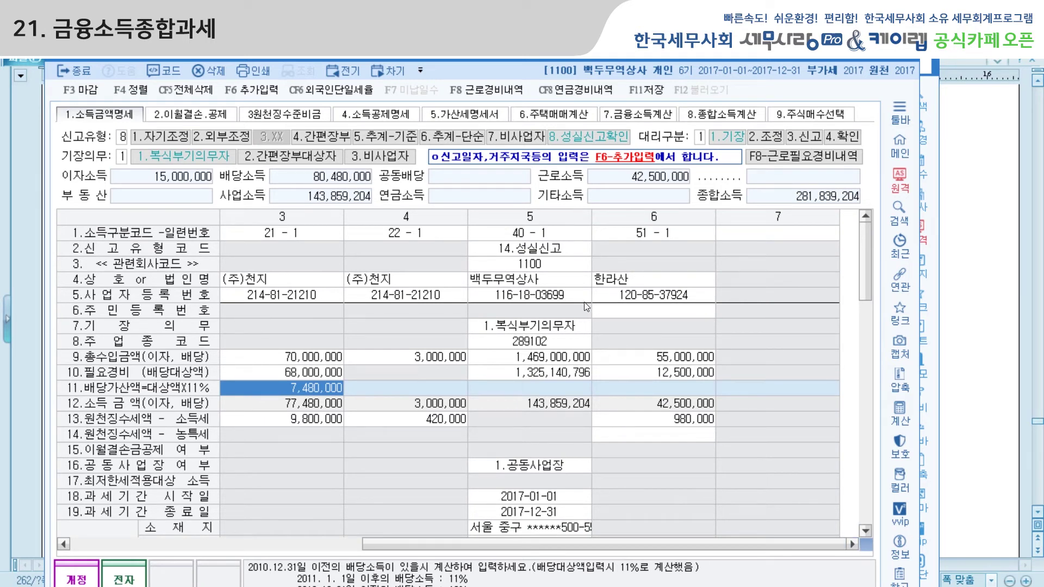
pyautogui.click(194, 114)
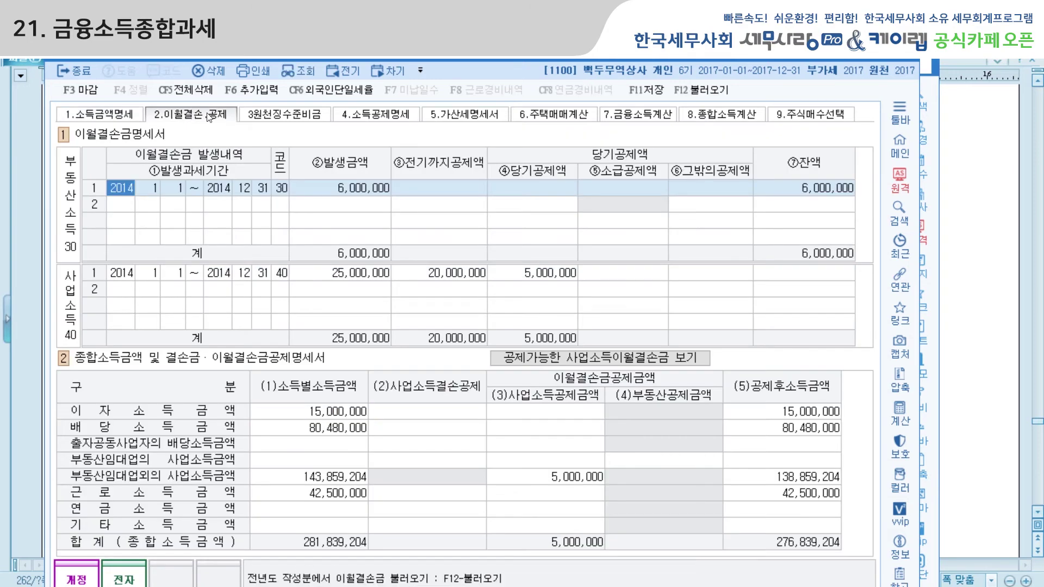
pyautogui.click(296, 117)
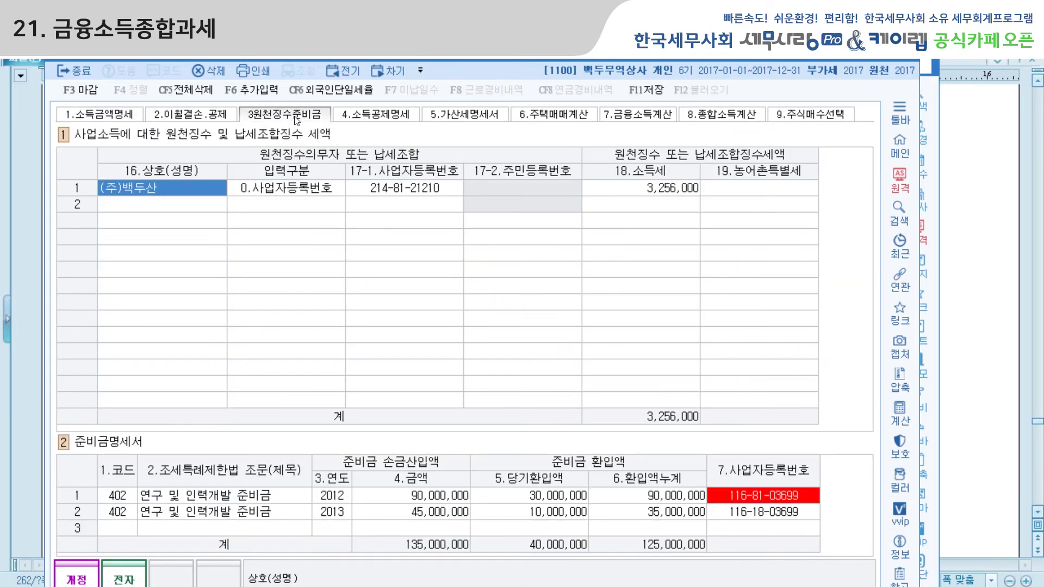
pyautogui.click(395, 119)
pyautogui.click(465, 115)
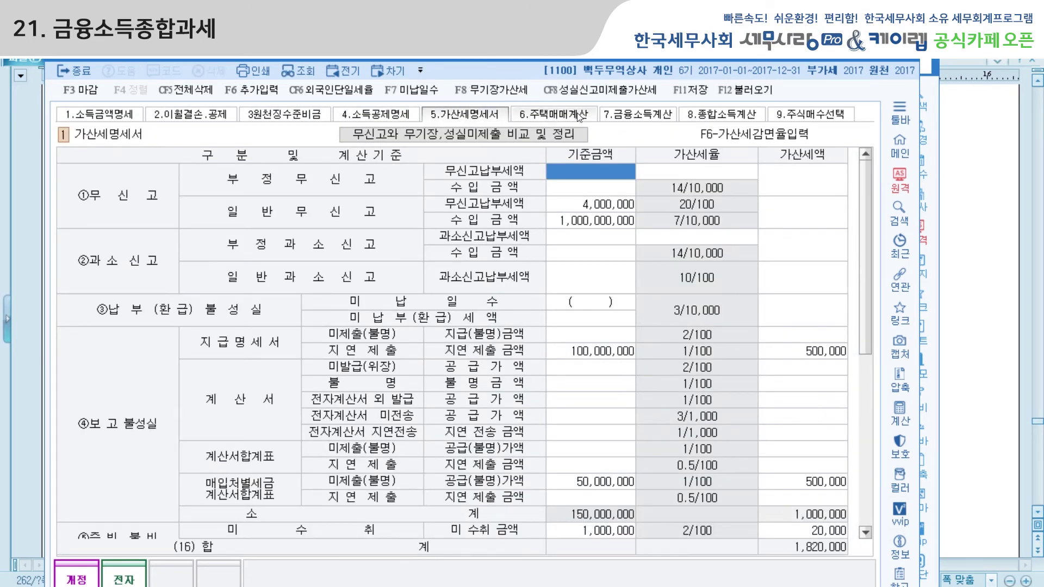
pyautogui.click(580, 115)
pyautogui.click(641, 117)
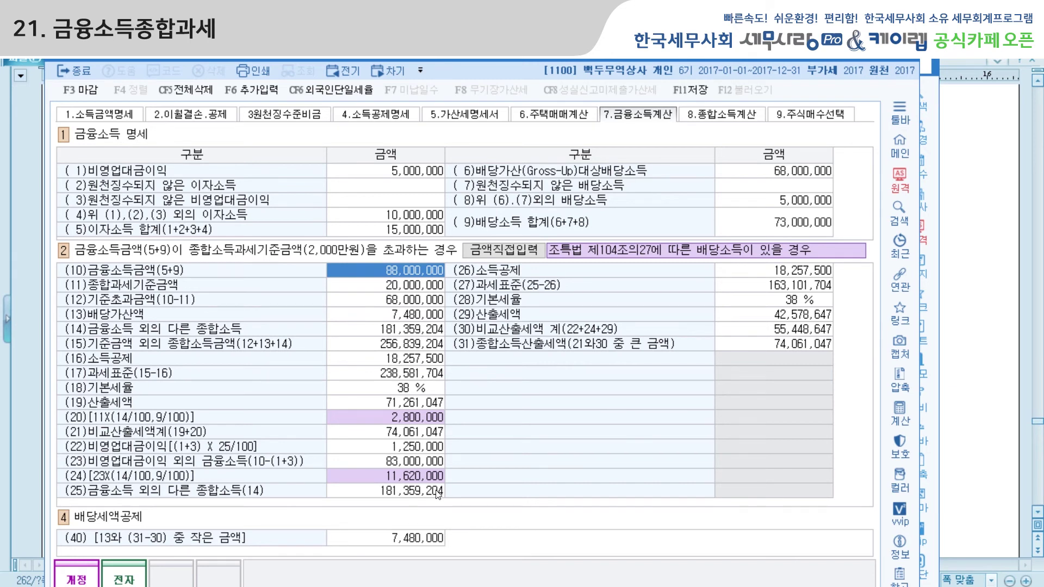
# - Open the direct amount entry for 조특법 제104조의27 dividends, review the amounts for lines (20) and (24), and apply them as they stand
pyautogui.click(510, 254)
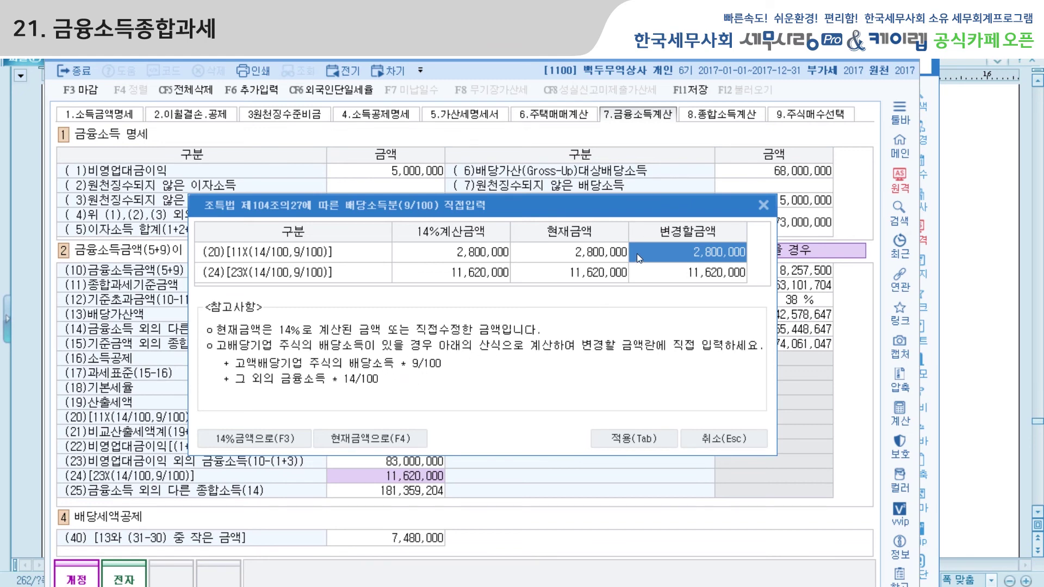
pyautogui.click(637, 438)
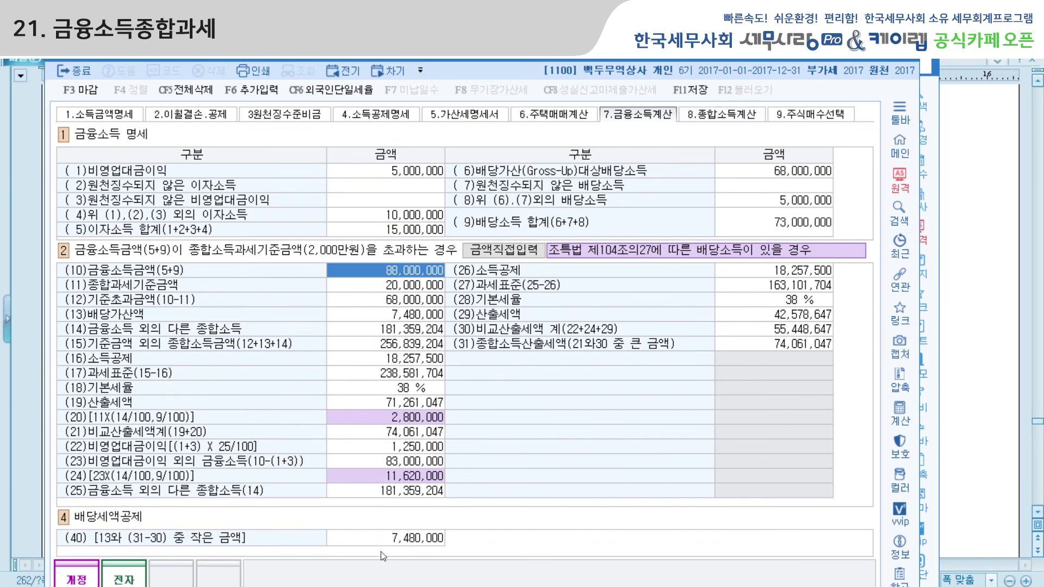
# - Open the 8.종합소득계산 sheet and its 세액공제명세서 entry window to examine the 배당세액공제 amount, moving the window up to show it fully
pyautogui.click(723, 115)
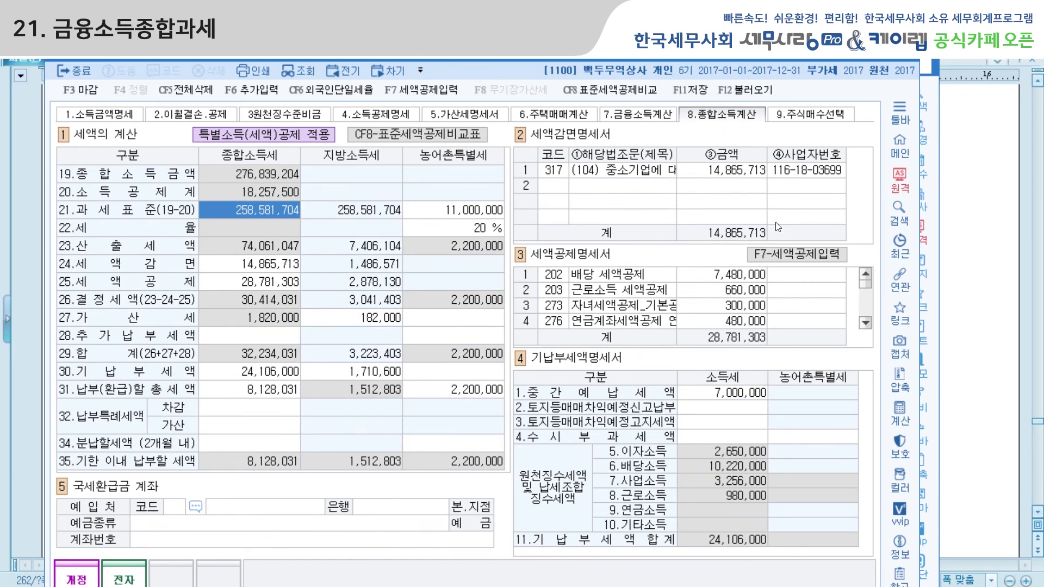
pyautogui.click(790, 255)
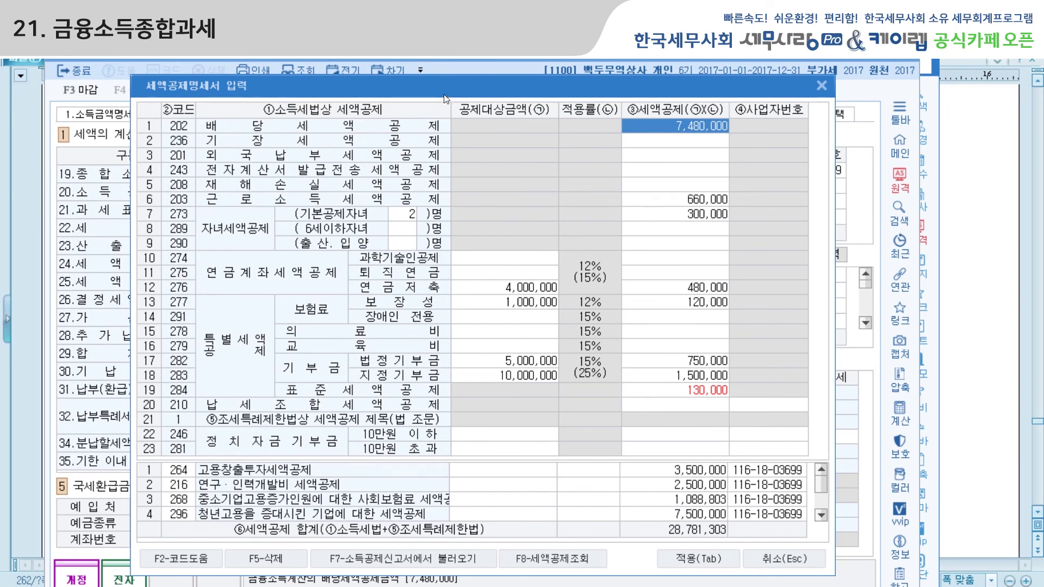
pyautogui.moveTo(448, 90); pyautogui.dragTo(446, 60)
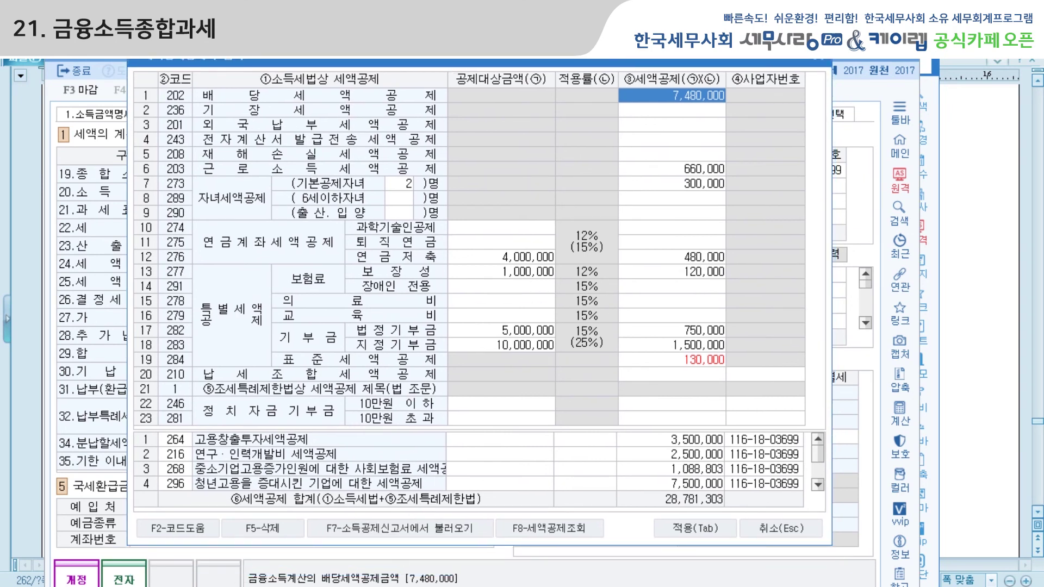